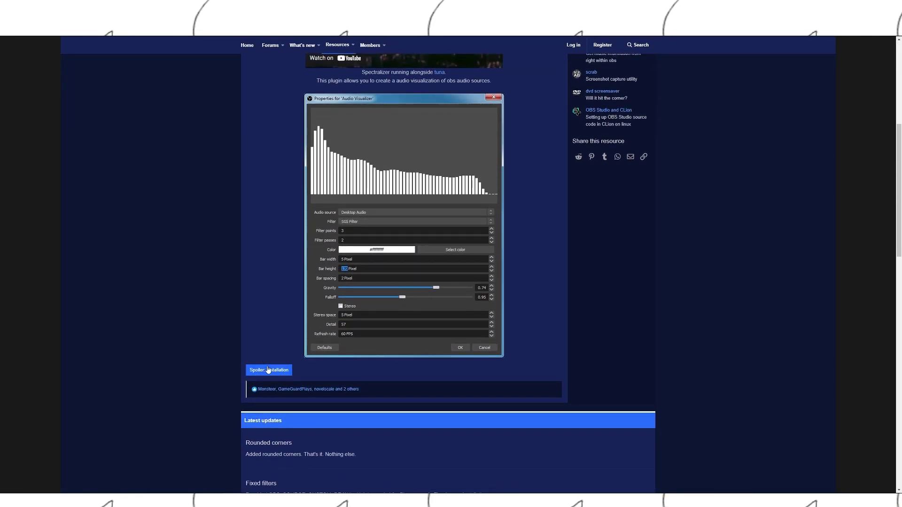
Scroll the Spectralizer resource page and expand the 'Spoiler: Installation' section.
click(268, 367)
scroll(254, 361, down, 6)
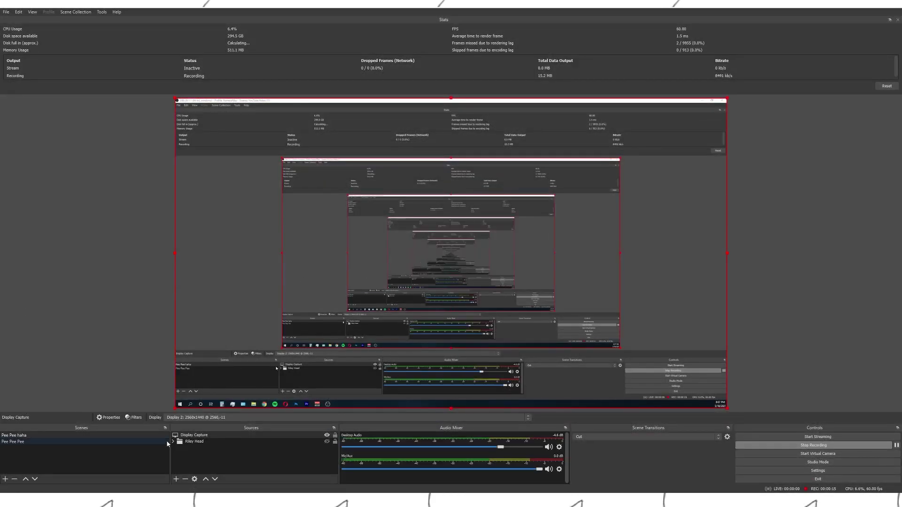
Add a new Spectralizer source to the scene from the Sources list.
click(176, 480)
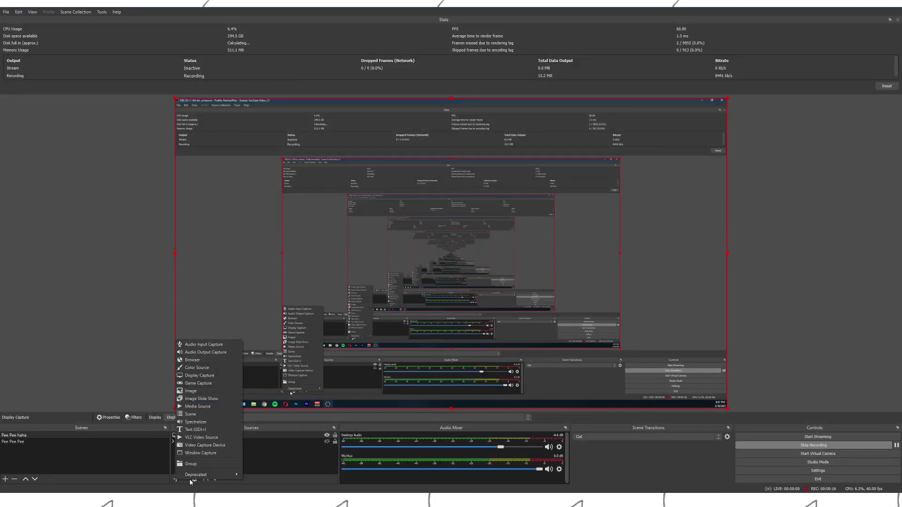
click(210, 428)
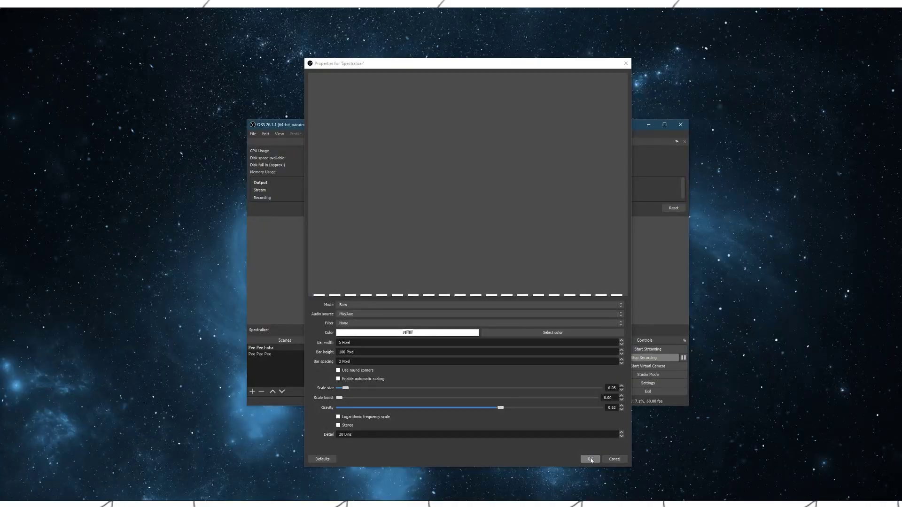
Accept the Spectralizer settings with Mic/Aux audio and 20 bins.
click(632, 499)
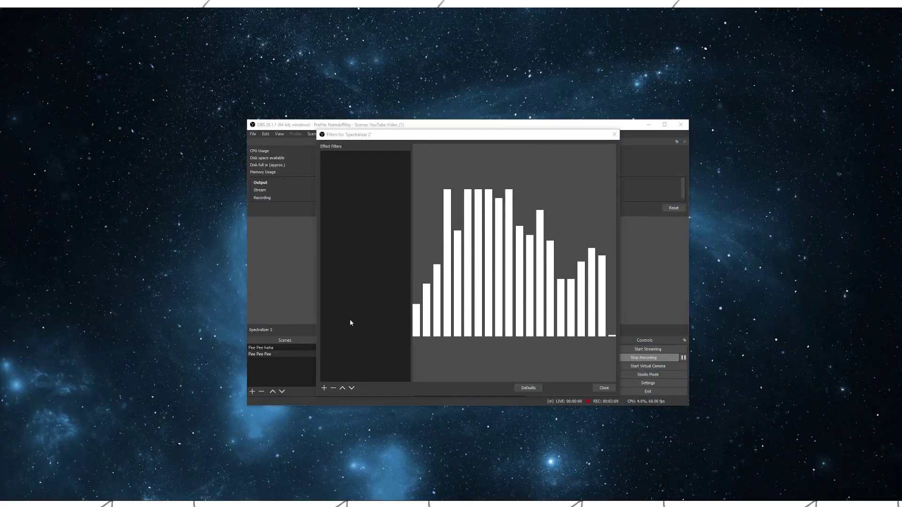
Add a Crop/Pad filter to the Spectralizer source with its default name.
click(324, 388)
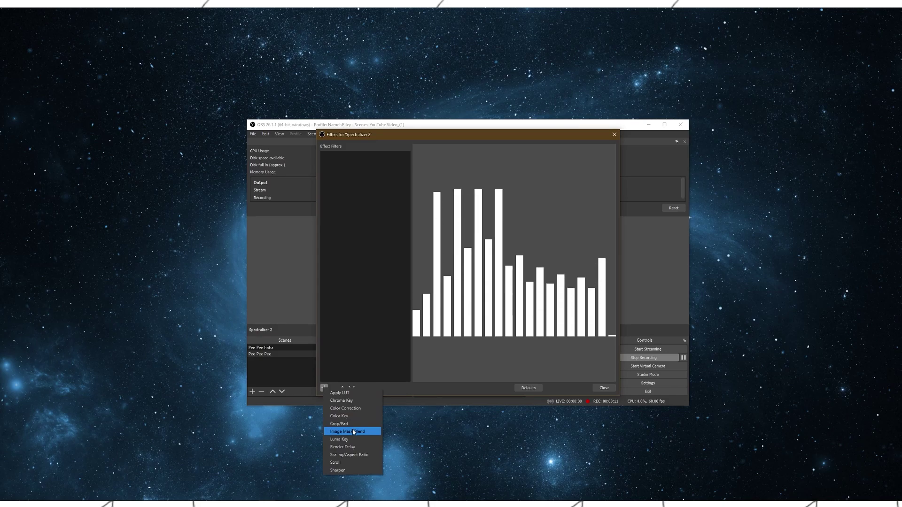
click(339, 423)
click(462, 279)
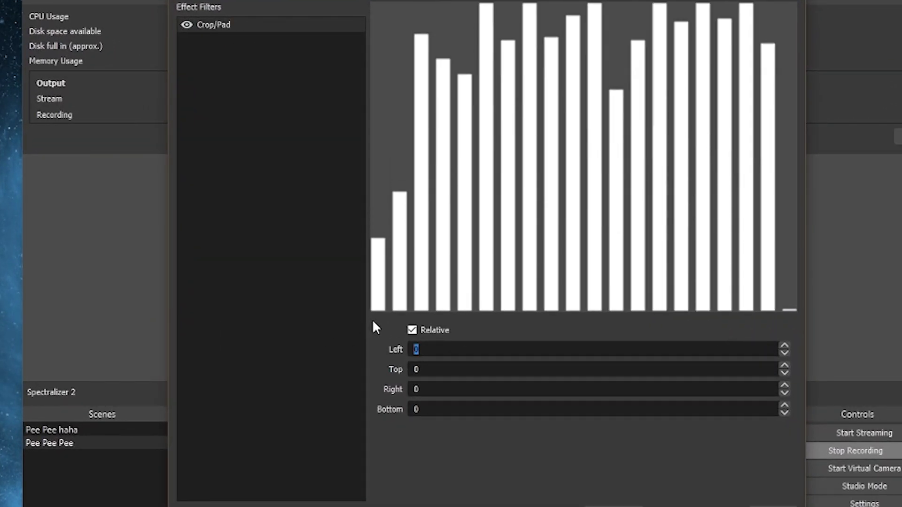
Crop Left 22, Right 115, Bottom 20 and Top 88 so one bar remains.
text(22)
key(Tab)
key(Tab)
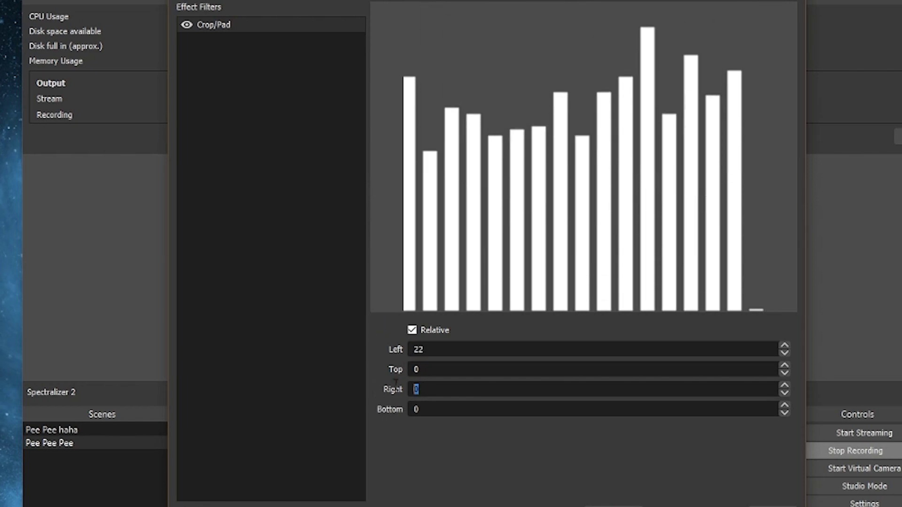
text(115)
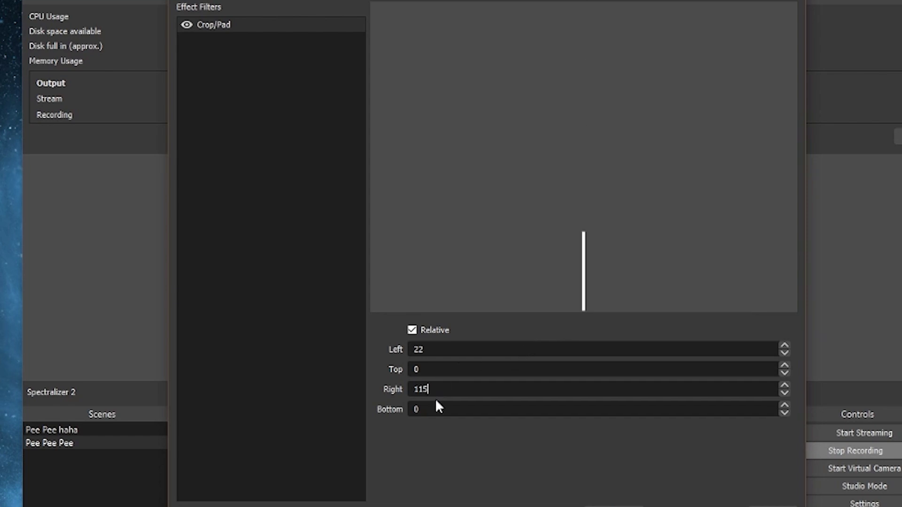
key(Tab)
text(20)
key(shift+Tab)
key(shift+Tab)
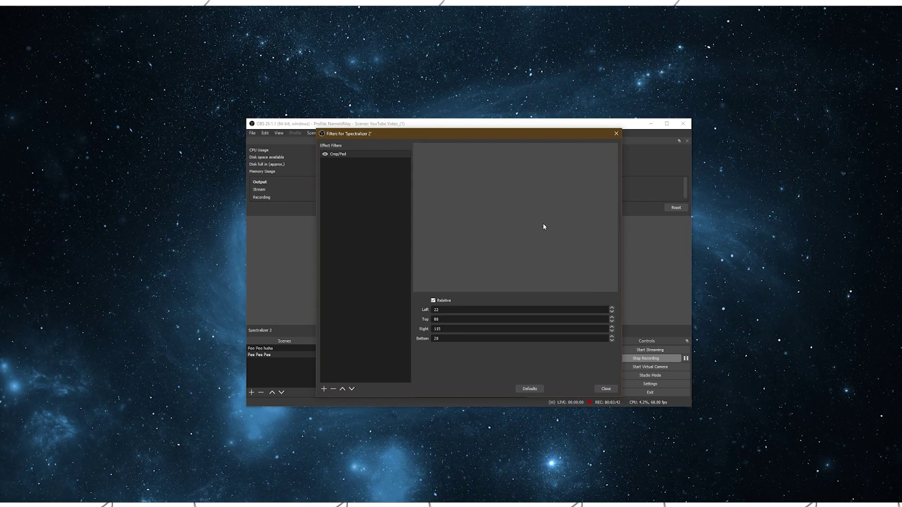
text(0)
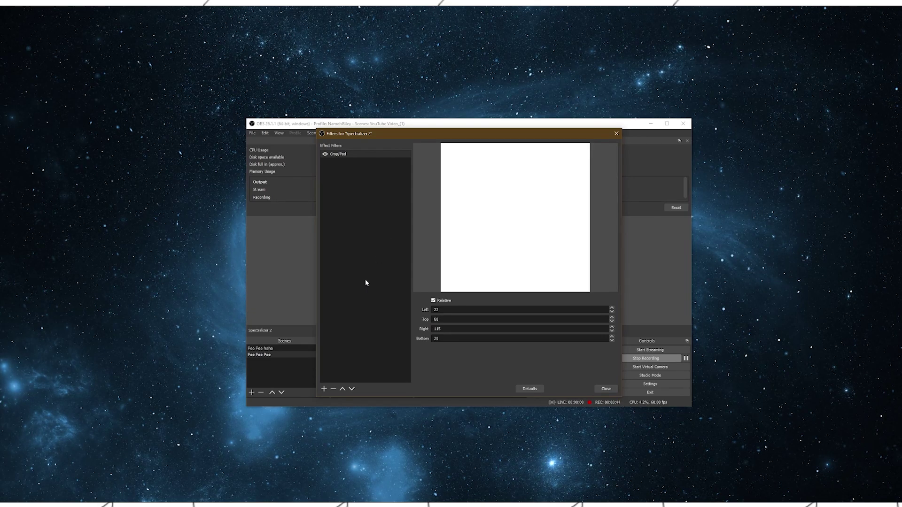
key(BackSpace)
text(8)
Add a Scaling/Aspect Ratio filter after the crop, keeping its default name.
click(324, 390)
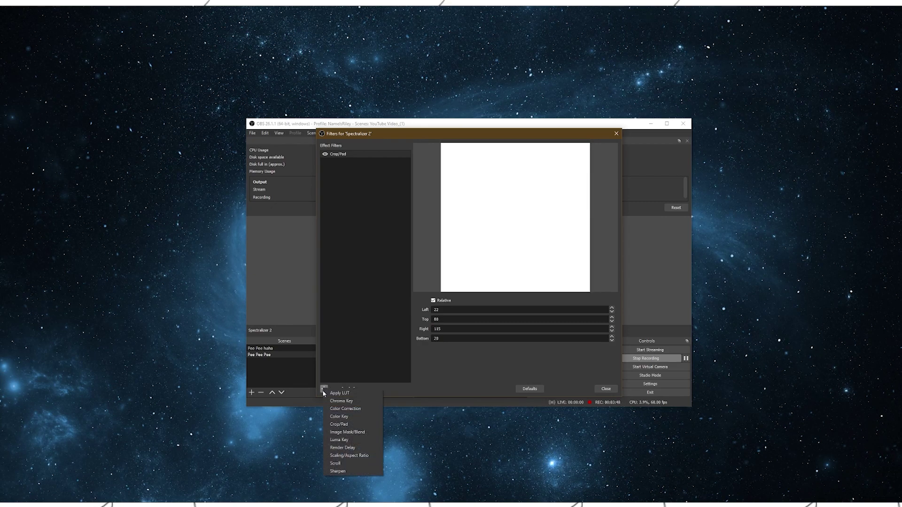
click(347, 455)
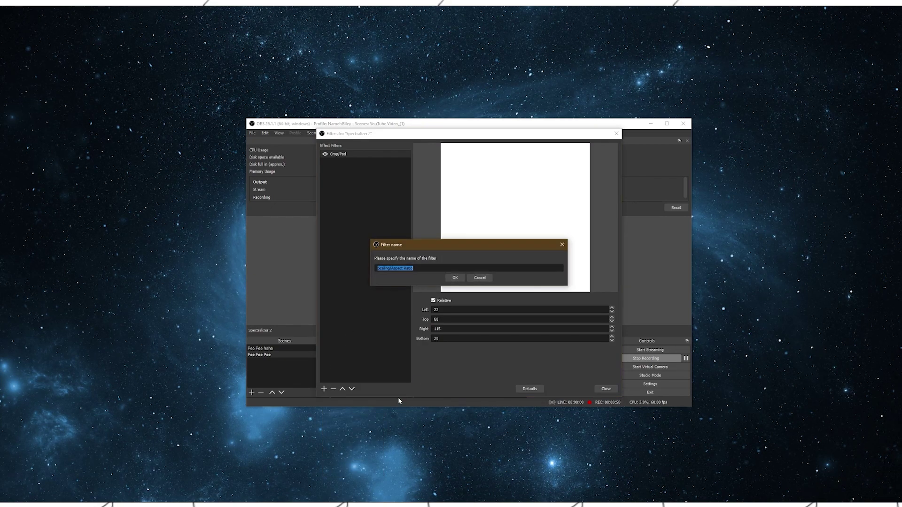
key(Return)
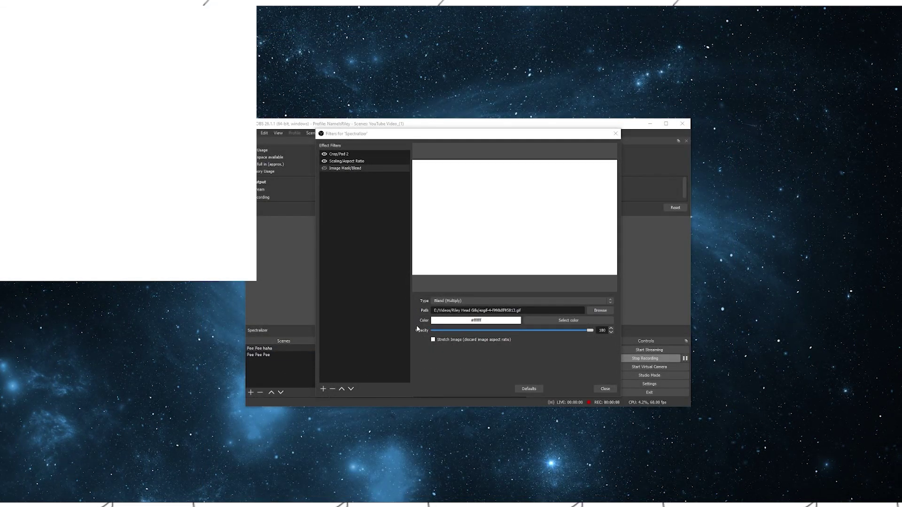
click(323, 389)
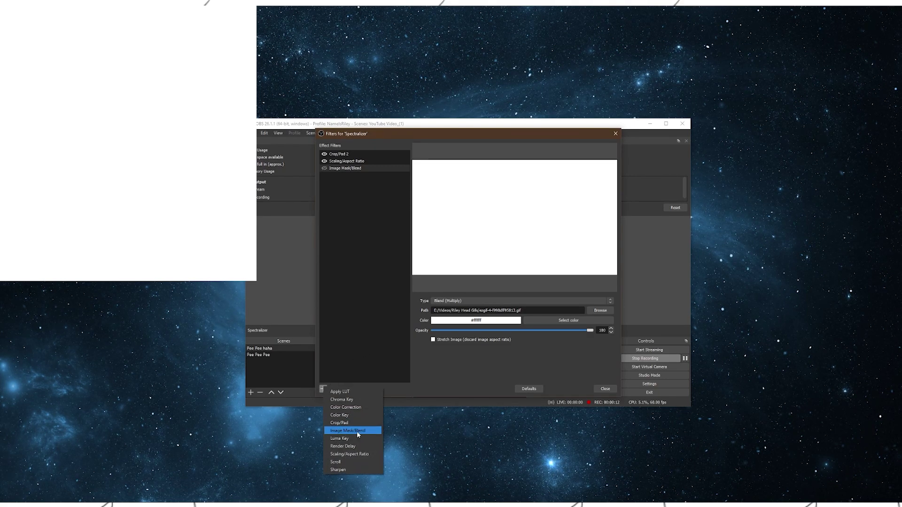
click(369, 250)
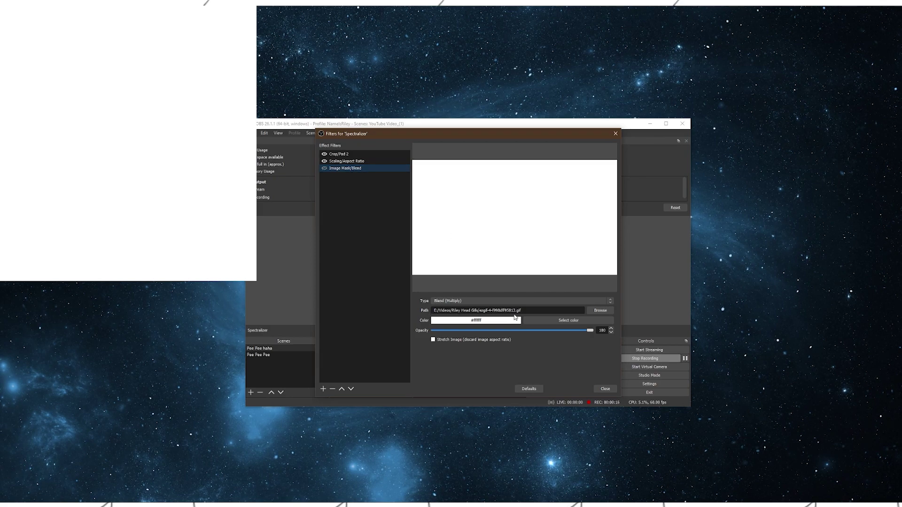
click(458, 301)
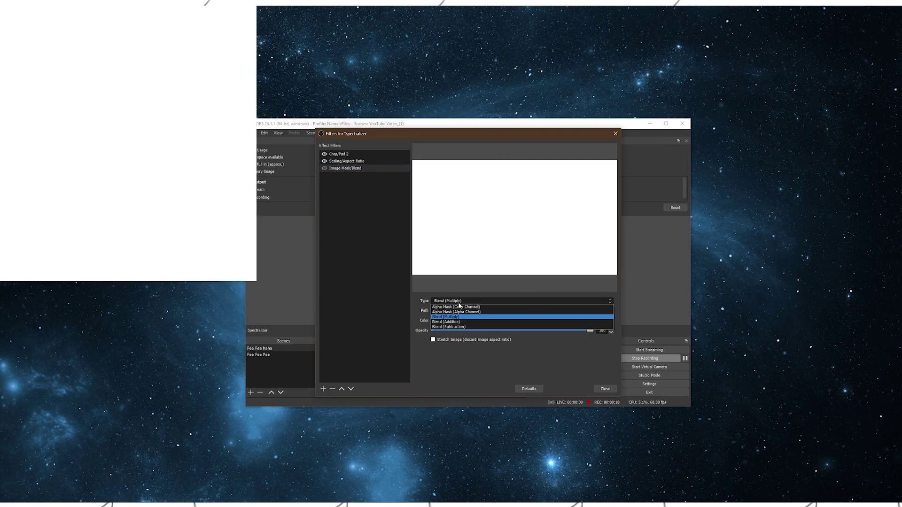
click(467, 318)
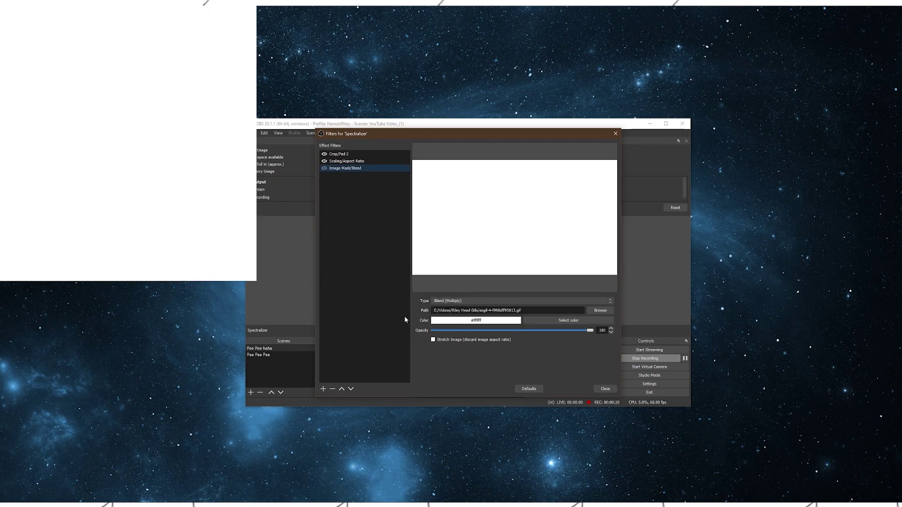
Close the Spectralizer filters, review the head GIF's properties unchanged, then open the head source's filters.
click(601, 388)
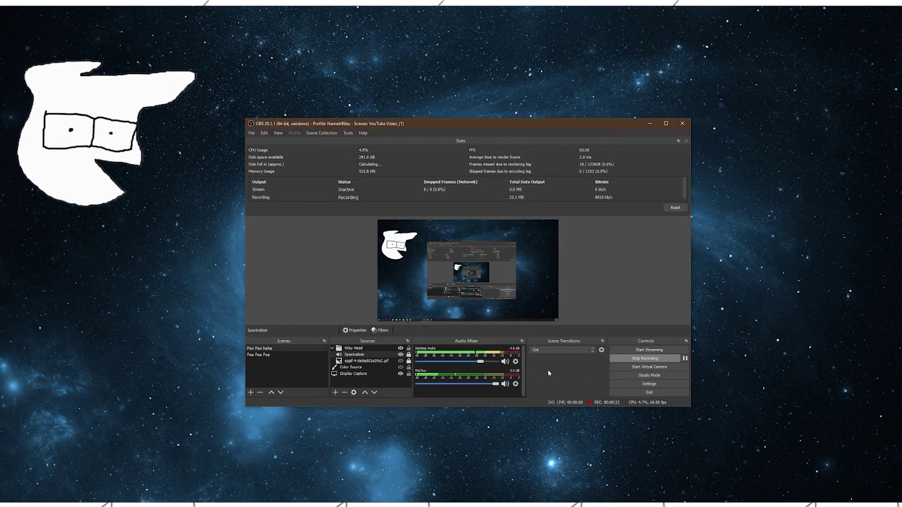
click(387, 361)
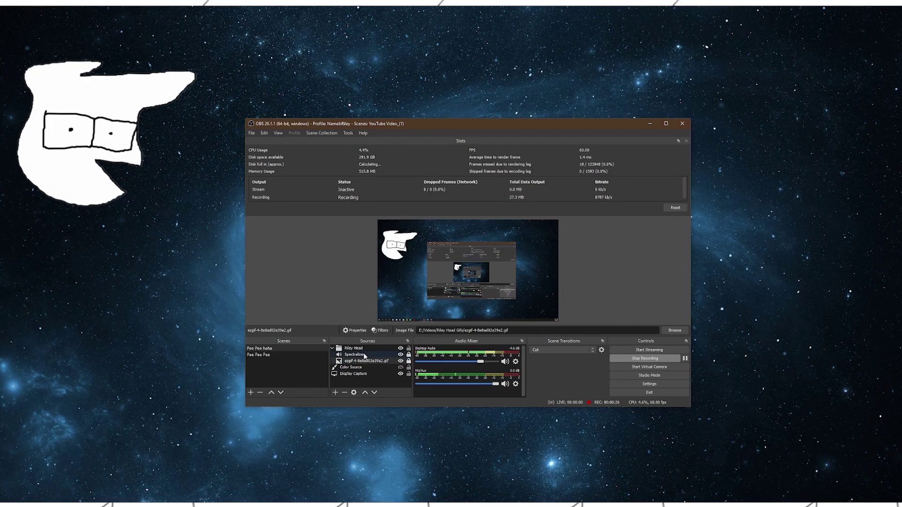
double_click(366, 362)
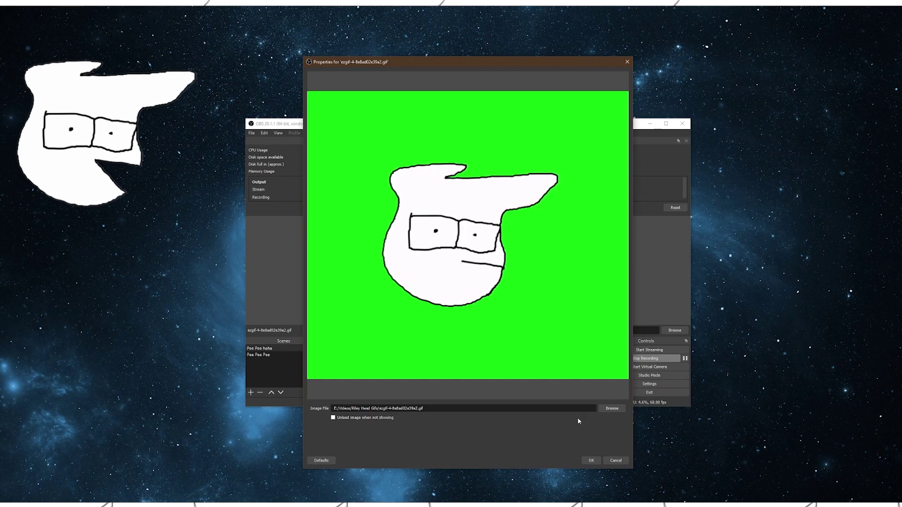
click(613, 460)
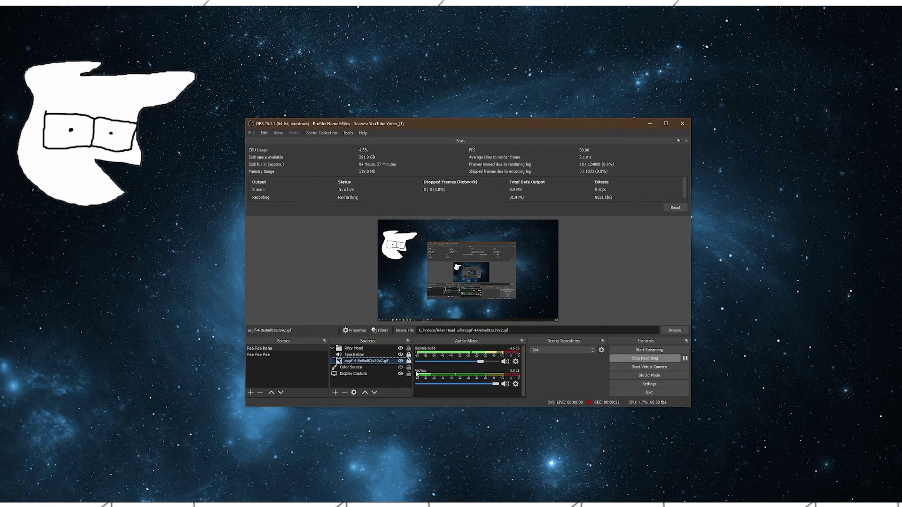
click(381, 331)
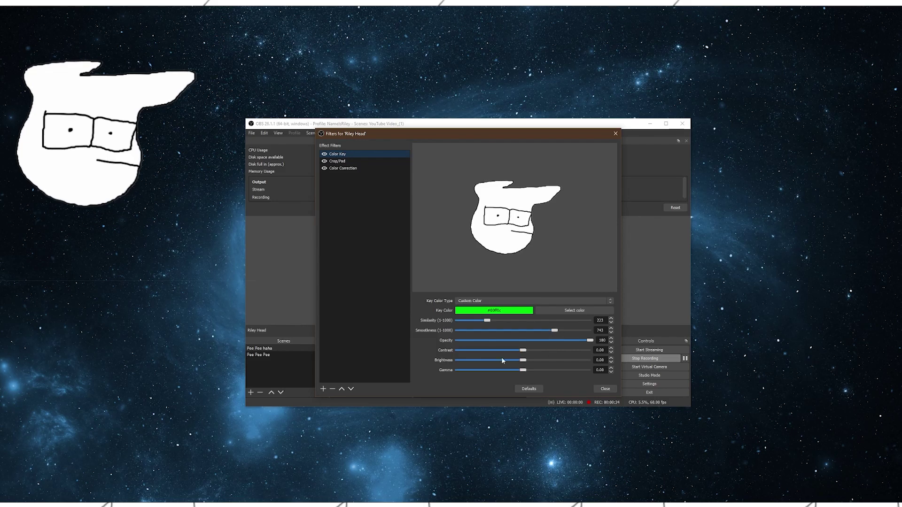